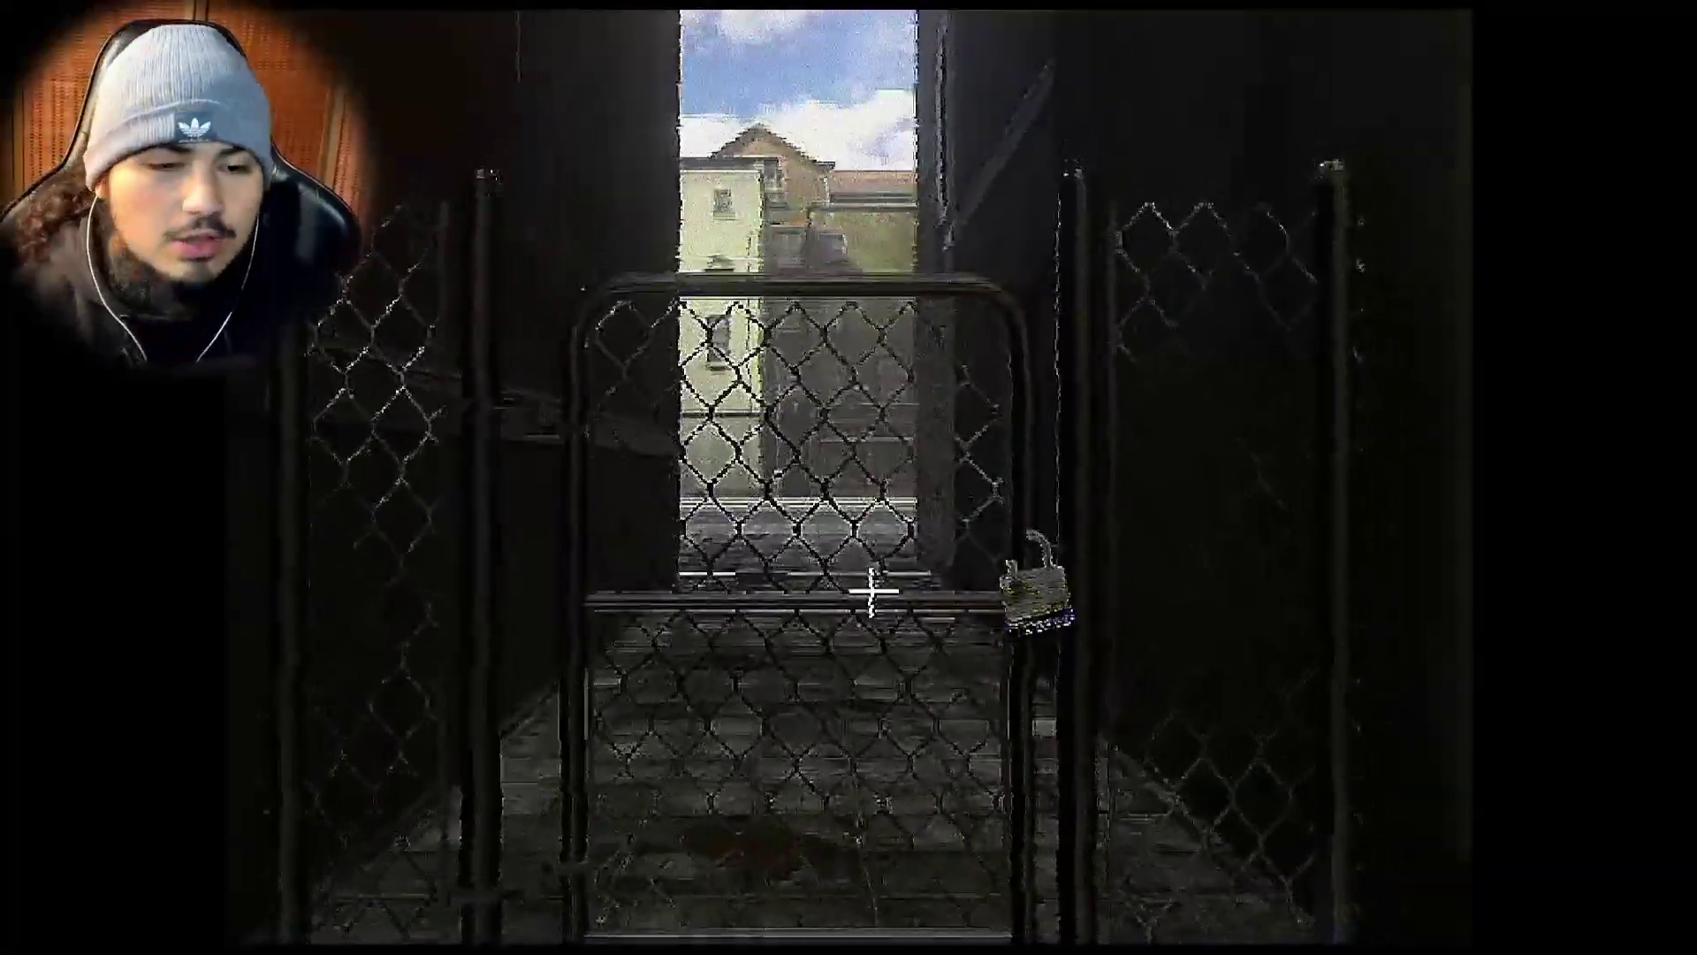
{"action": "left_click", "coordinate": [1040, 619]}
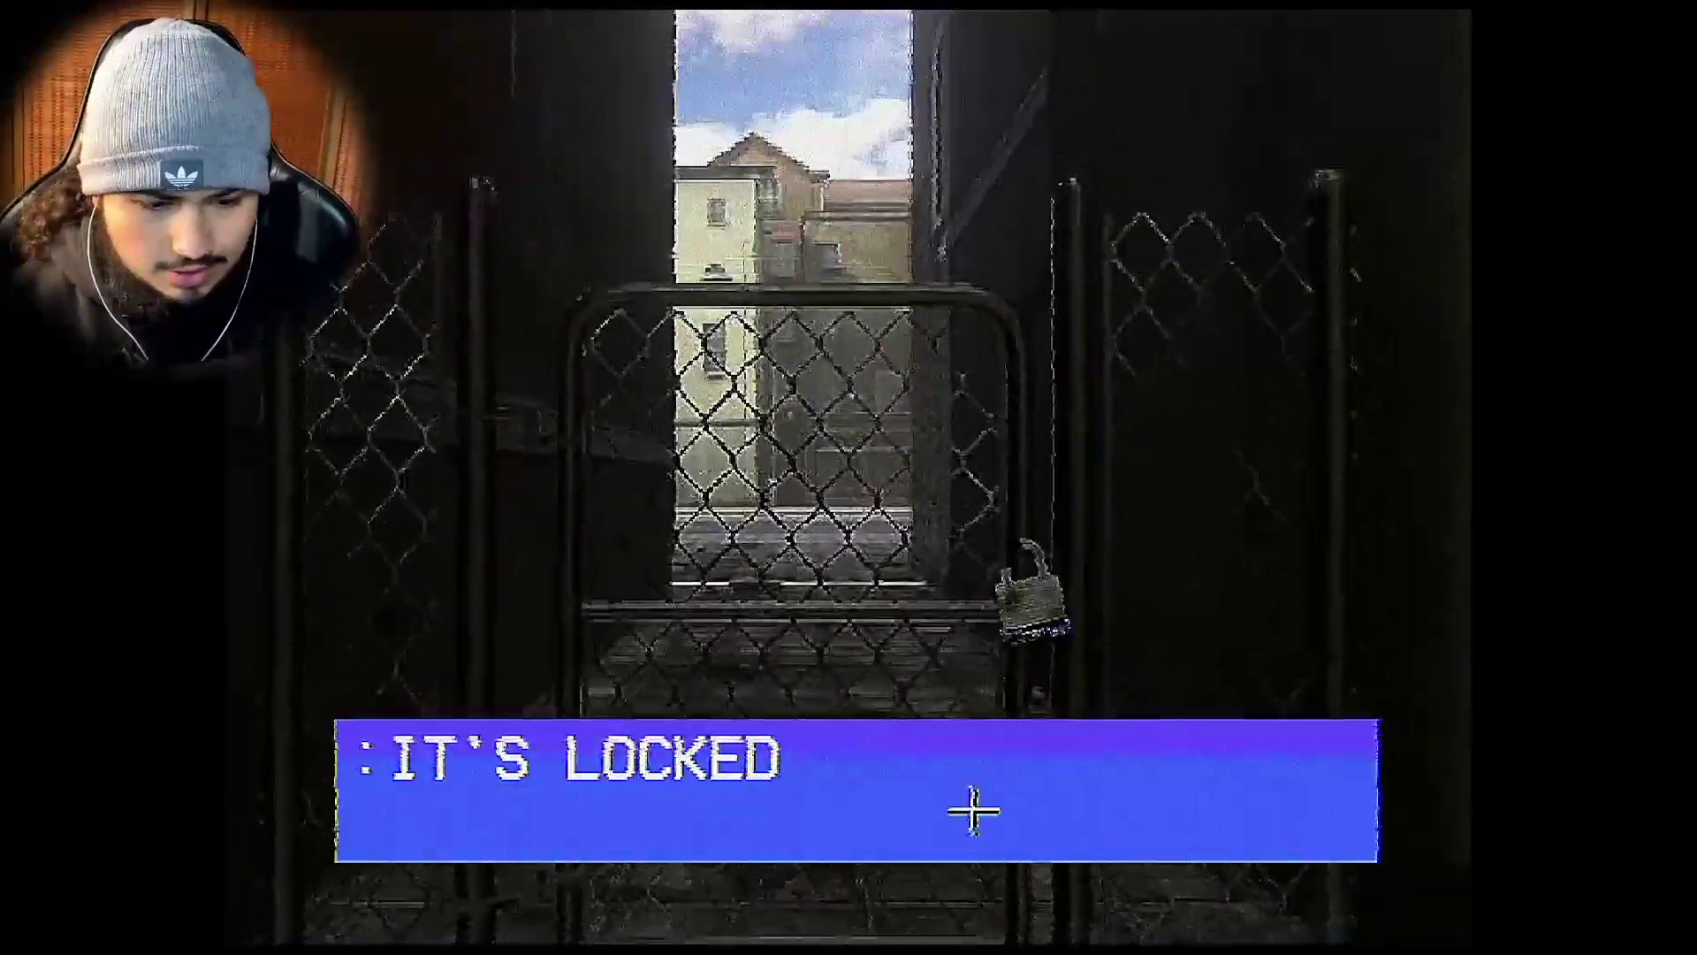